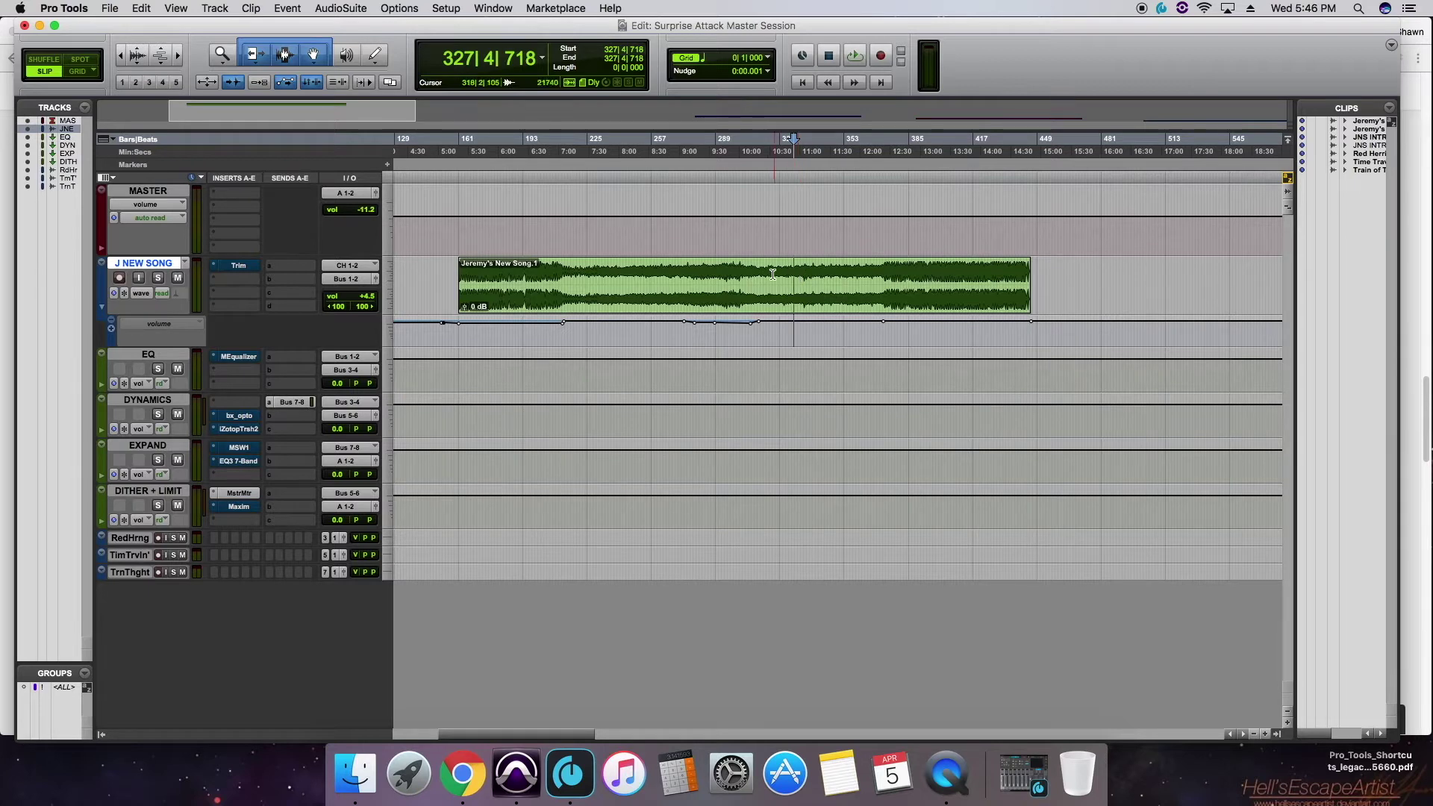
Play Jeremy's New Song from bar 313 to about bar 322, then stop playback
left_click(764, 277)
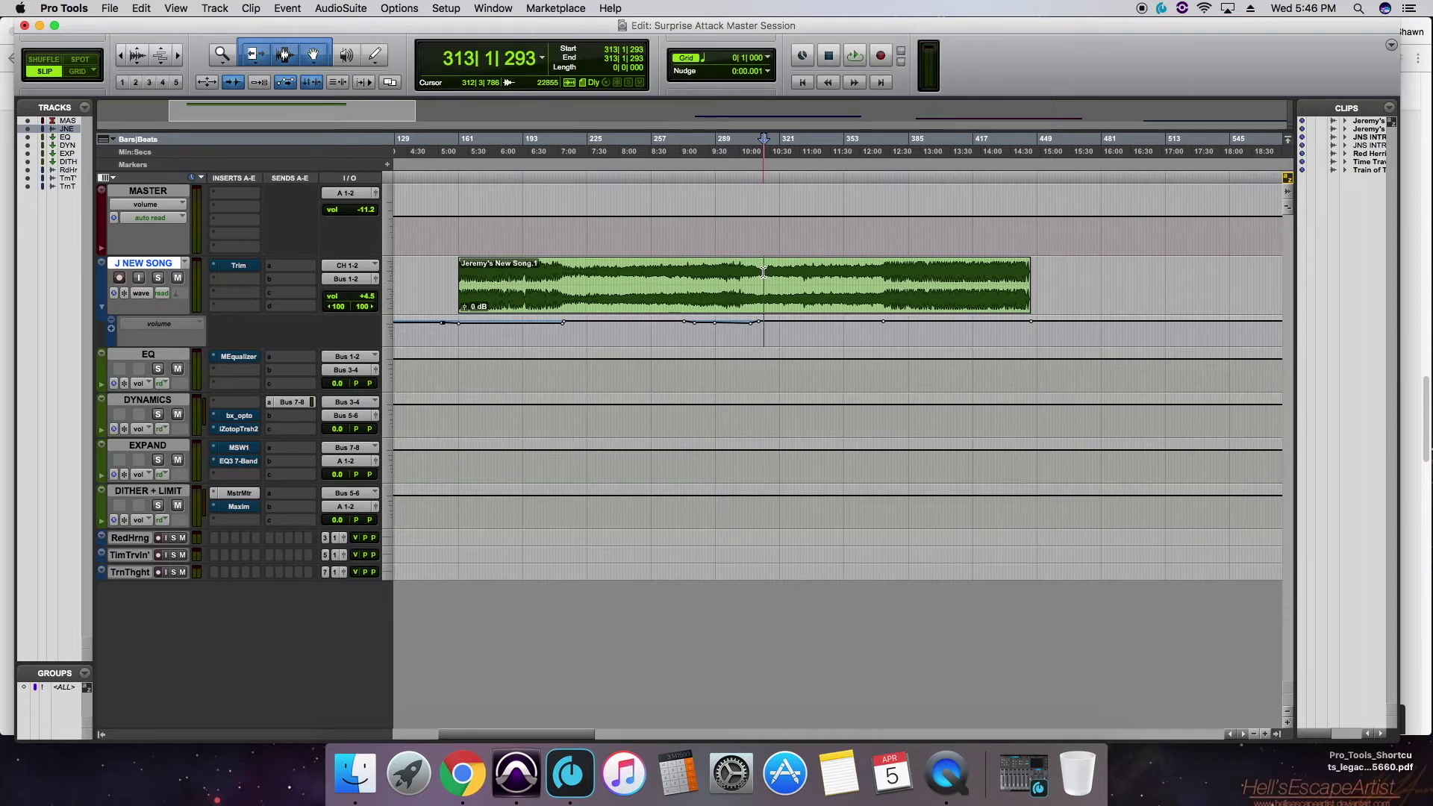
key("space")
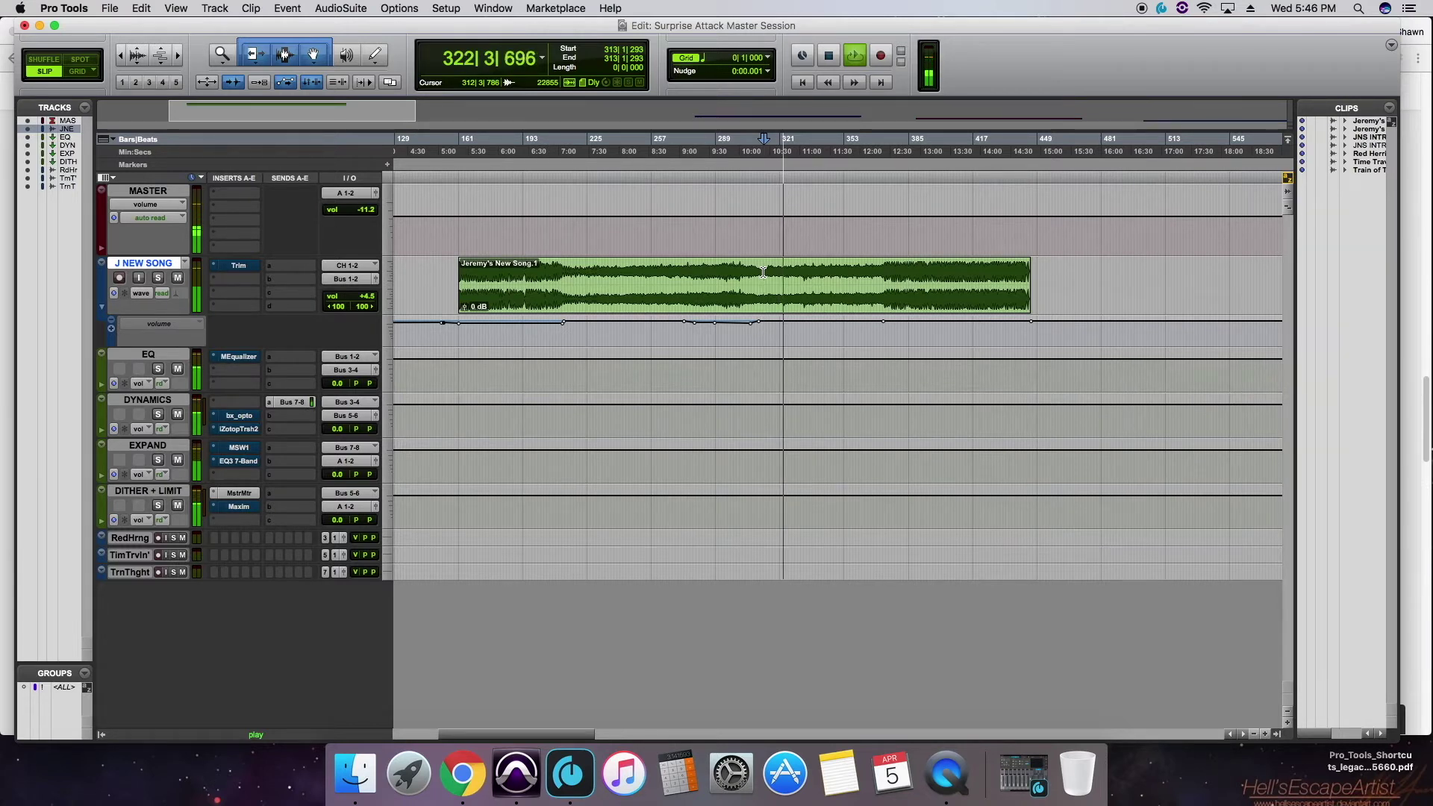
key("space")
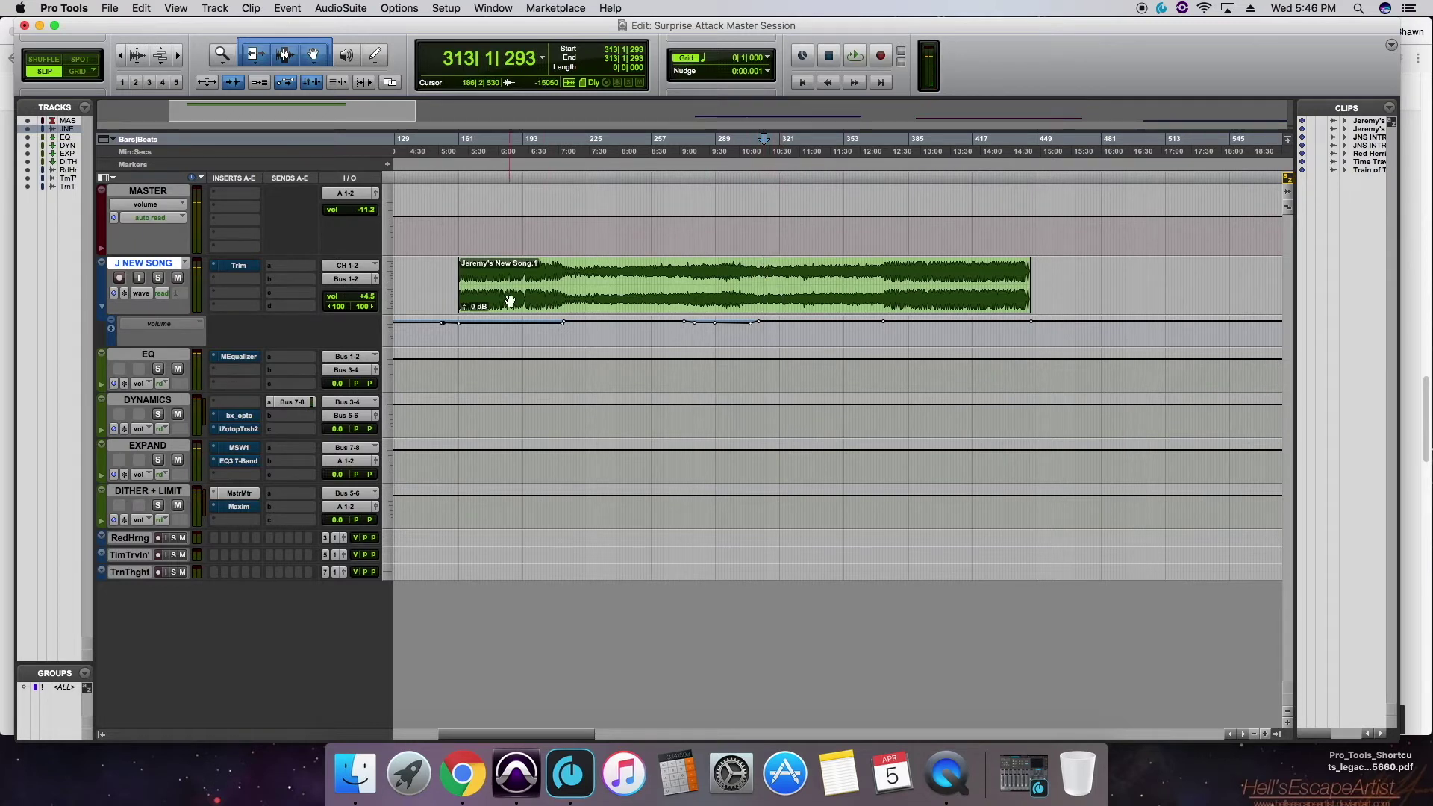
Place the insertion point at bar 258 and collapse the J NEW SONG volume automation lane
left_click_drag(515, 284, 638, 283)
left_click(526, 285)
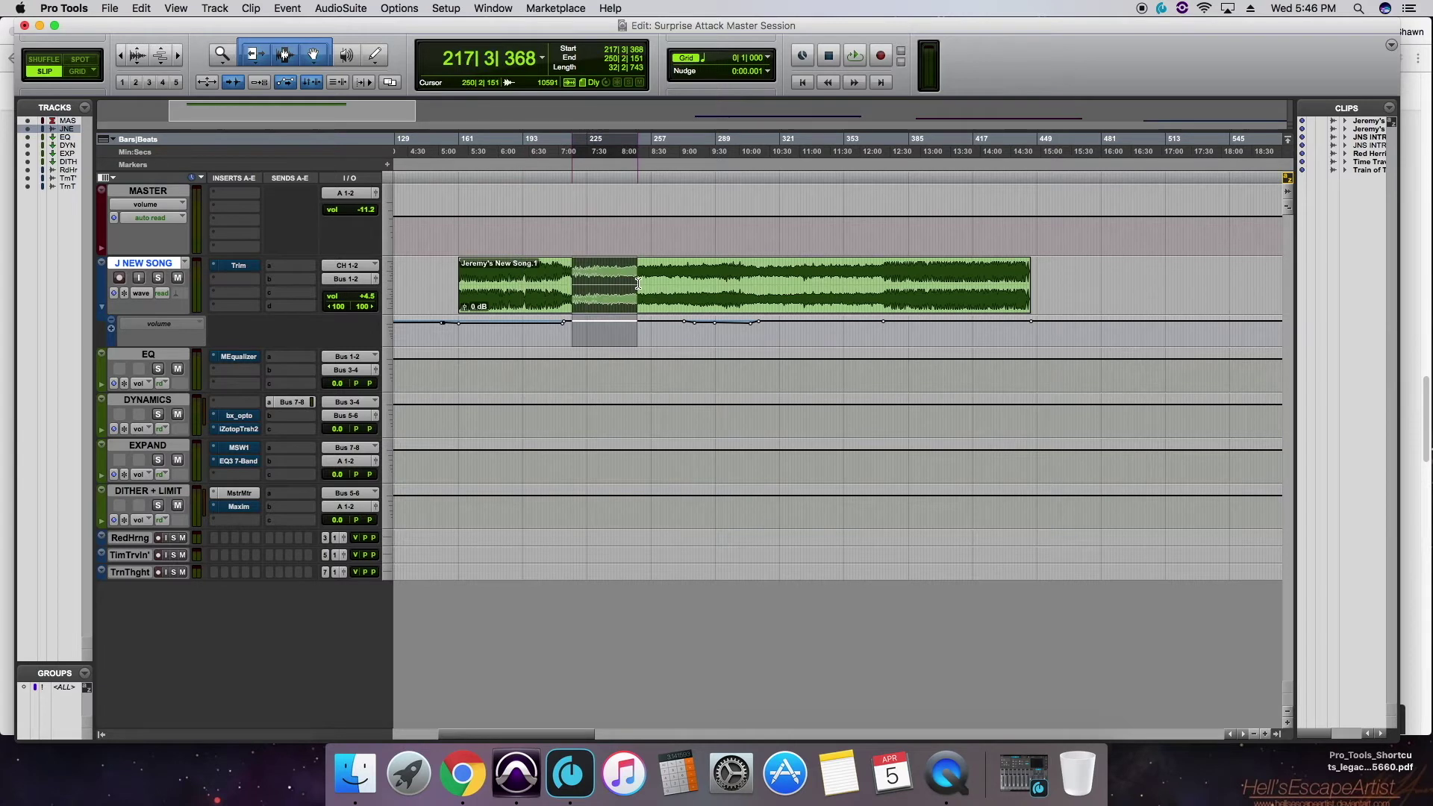
left_click(654, 326)
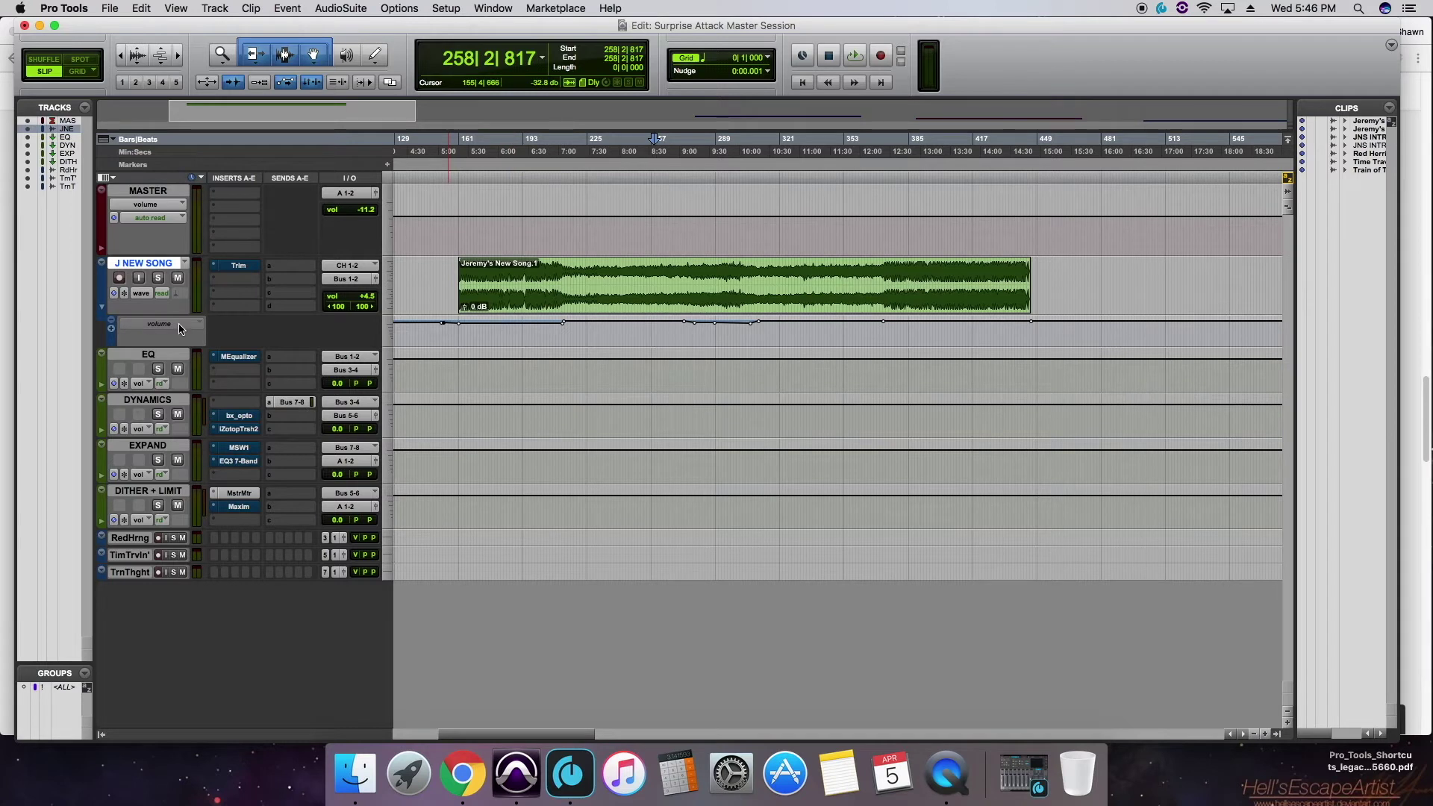
left_click(102, 310)
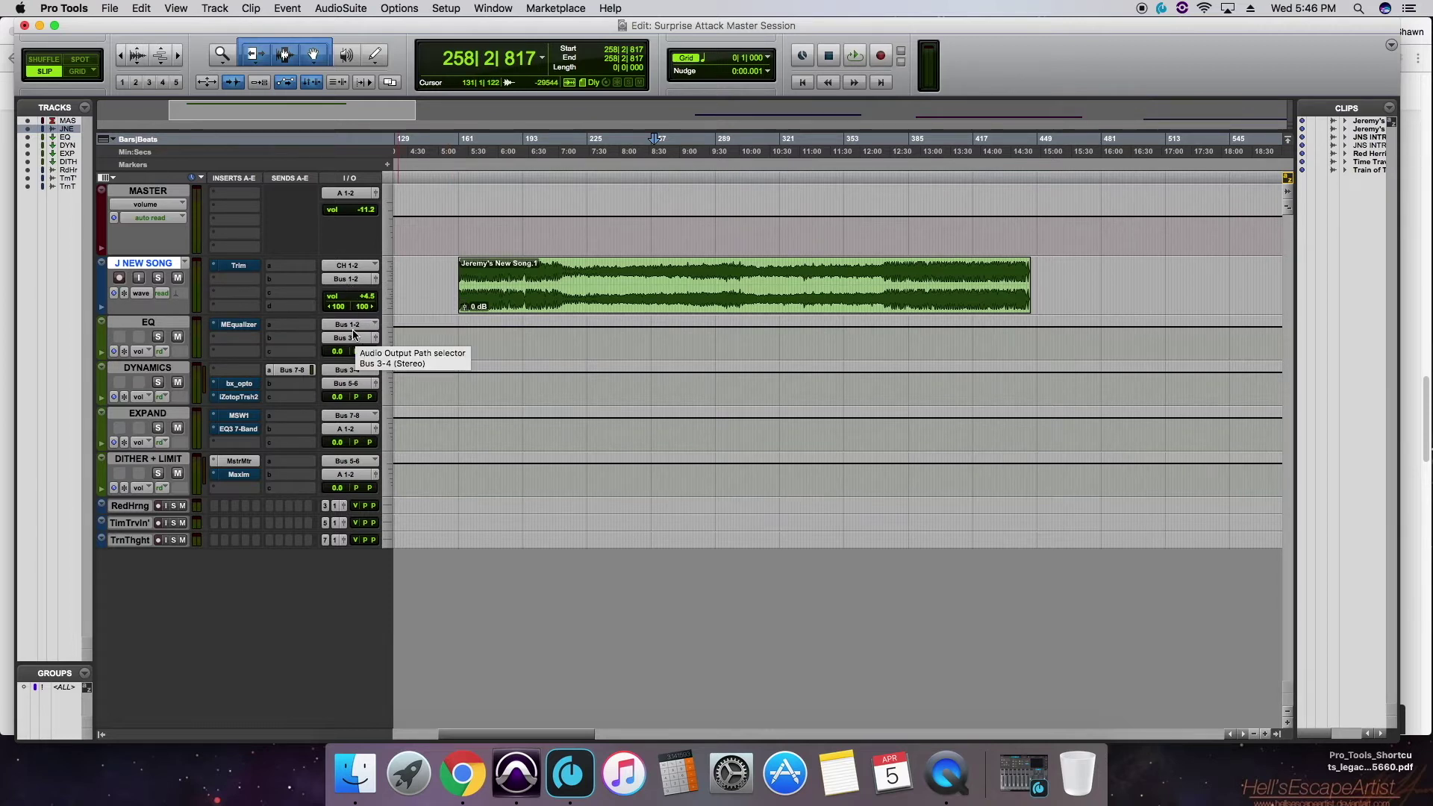
Activate the MEqualizer on the EQ track and the bx_opto compressor on DYNAMICS
left_click(239, 327, "super")
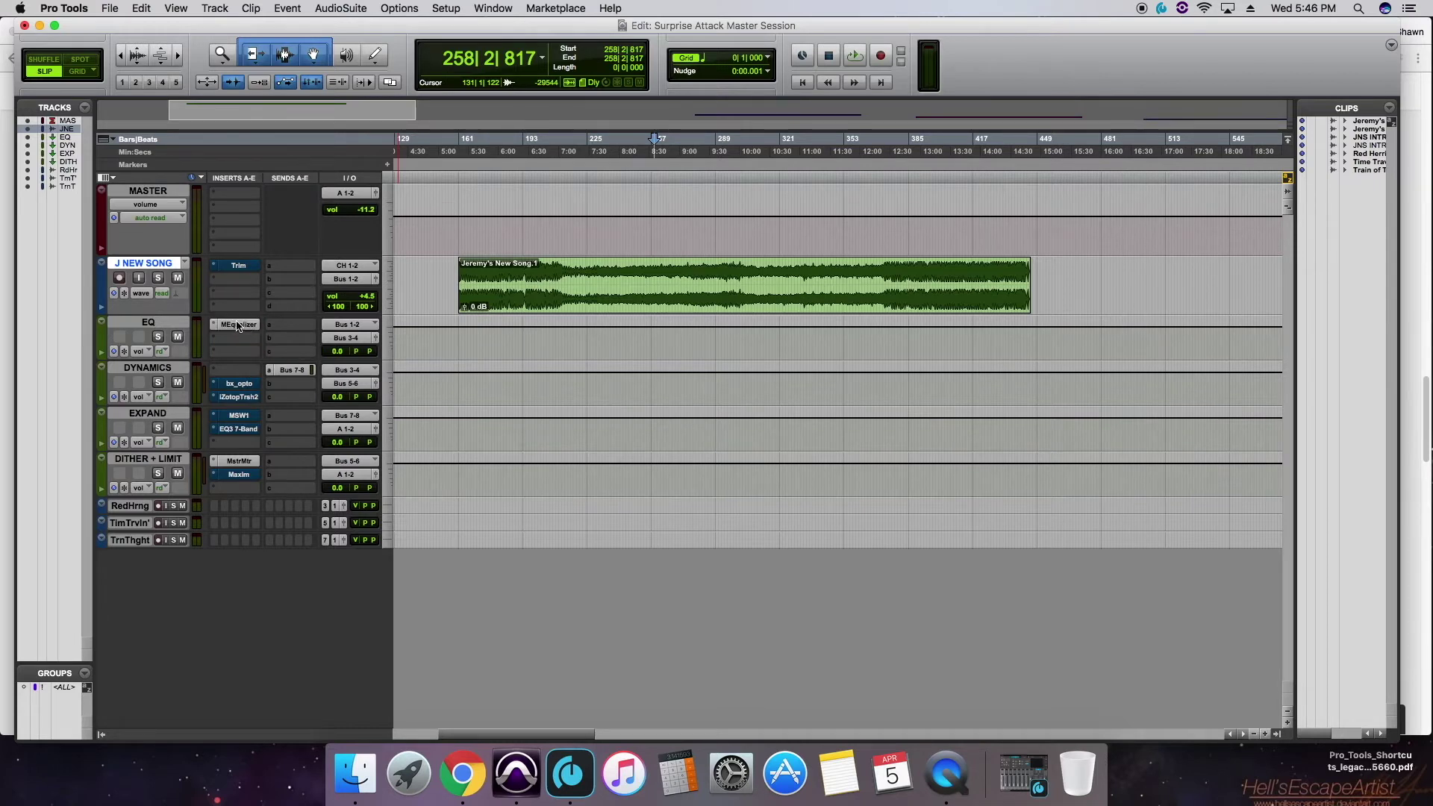
left_click(238, 326)
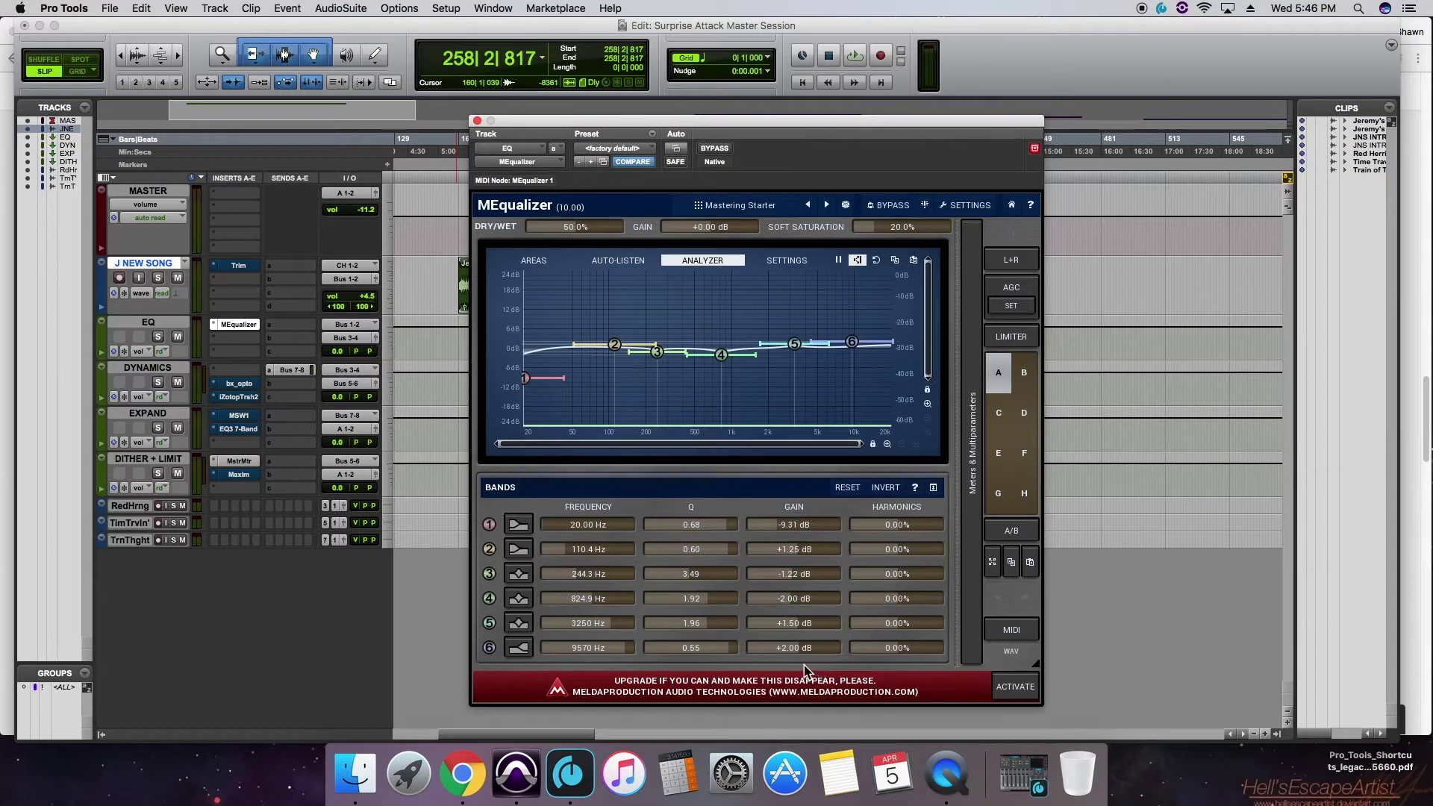
left_click(477, 121)
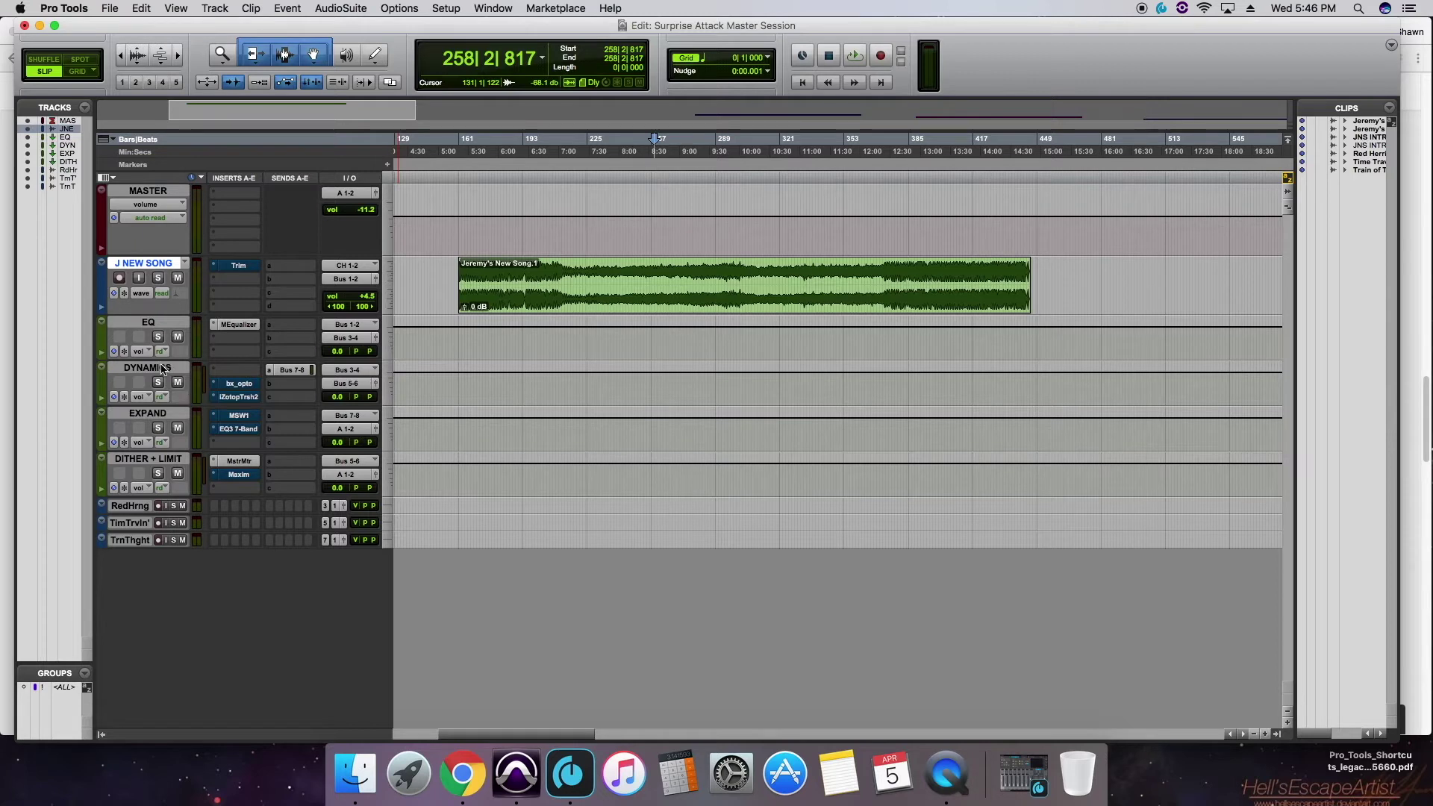
left_click(239, 384)
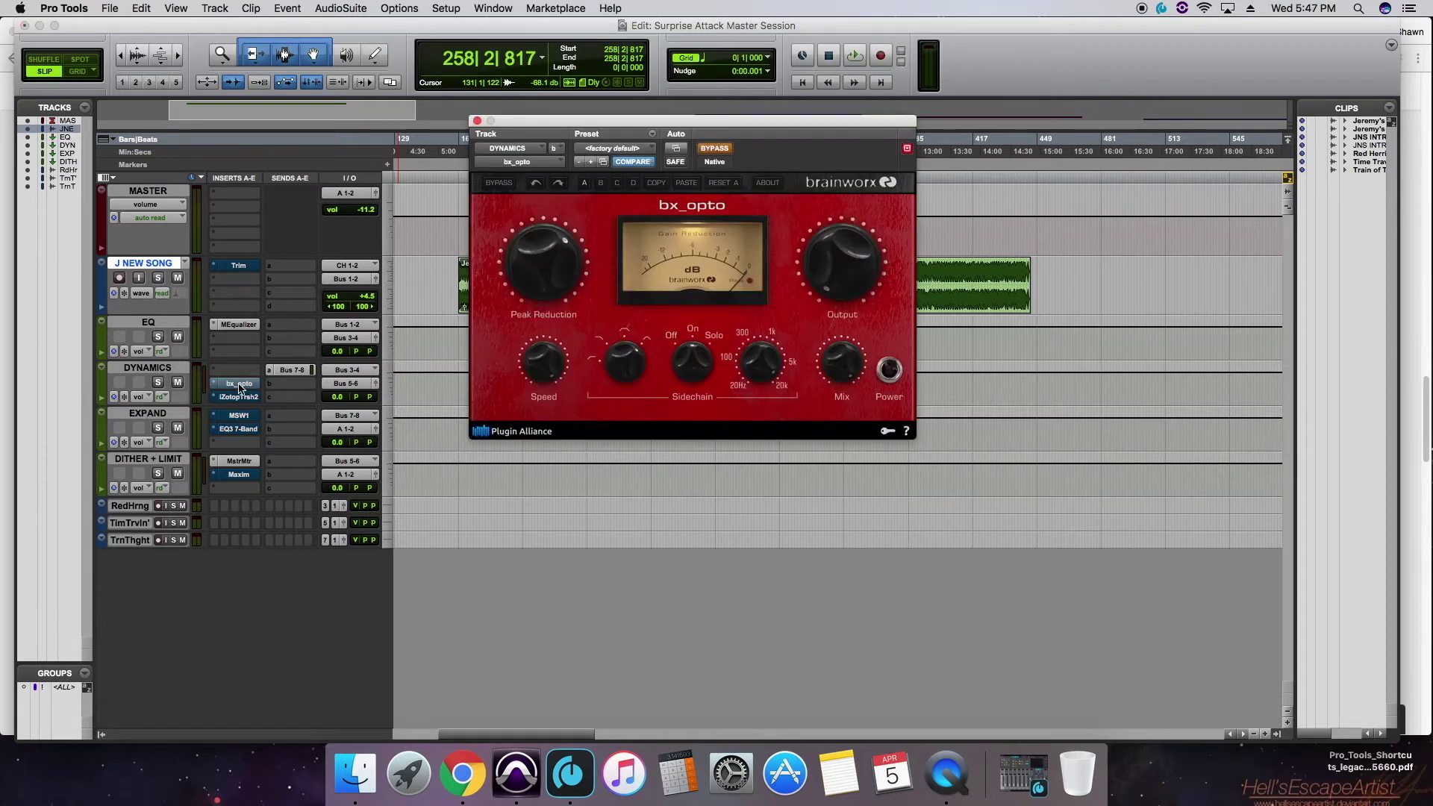
left_click(714, 148)
left_click(477, 121)
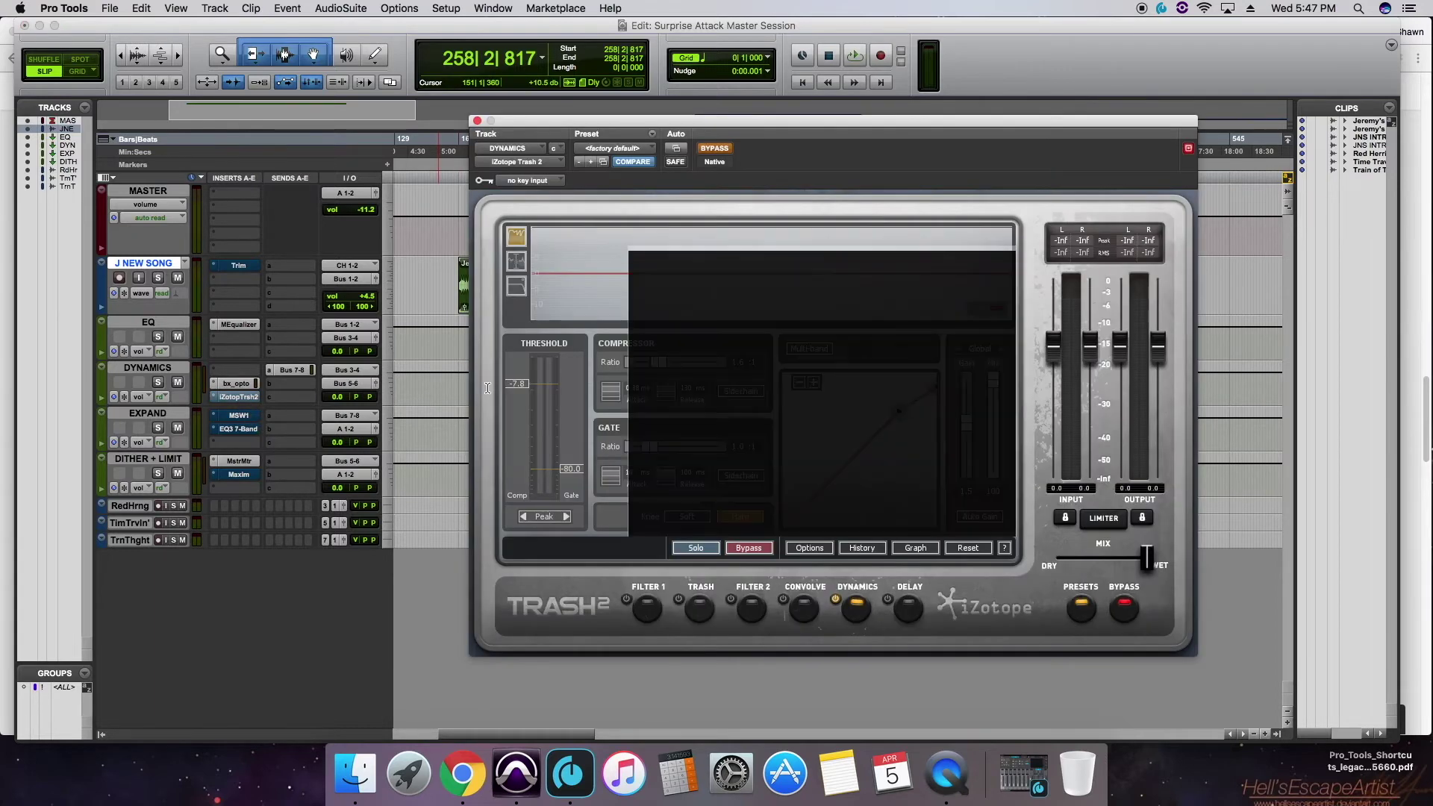
Take iZotope Trash 2 on DYNAMICS out of bypass
left_click(244, 398)
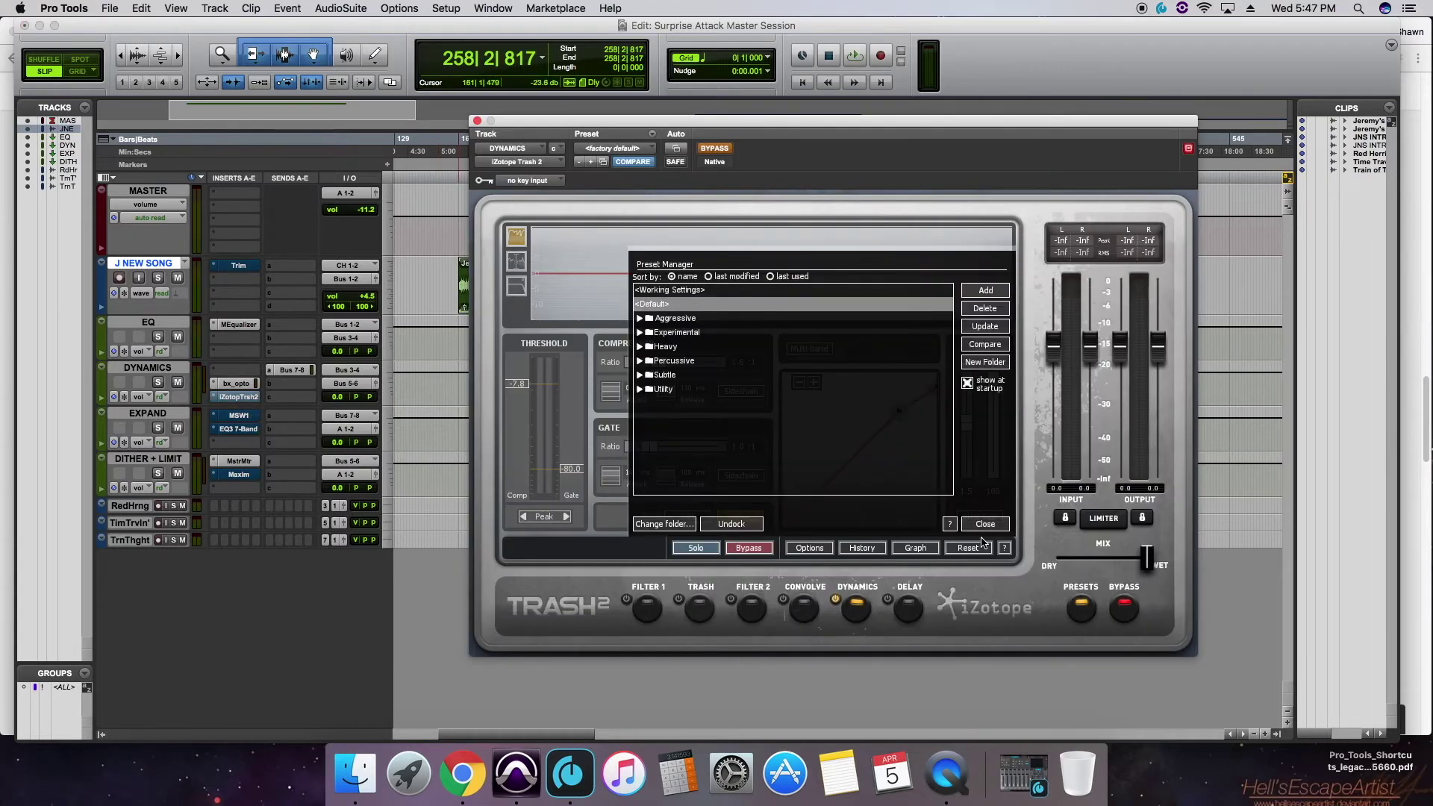
left_click(986, 524)
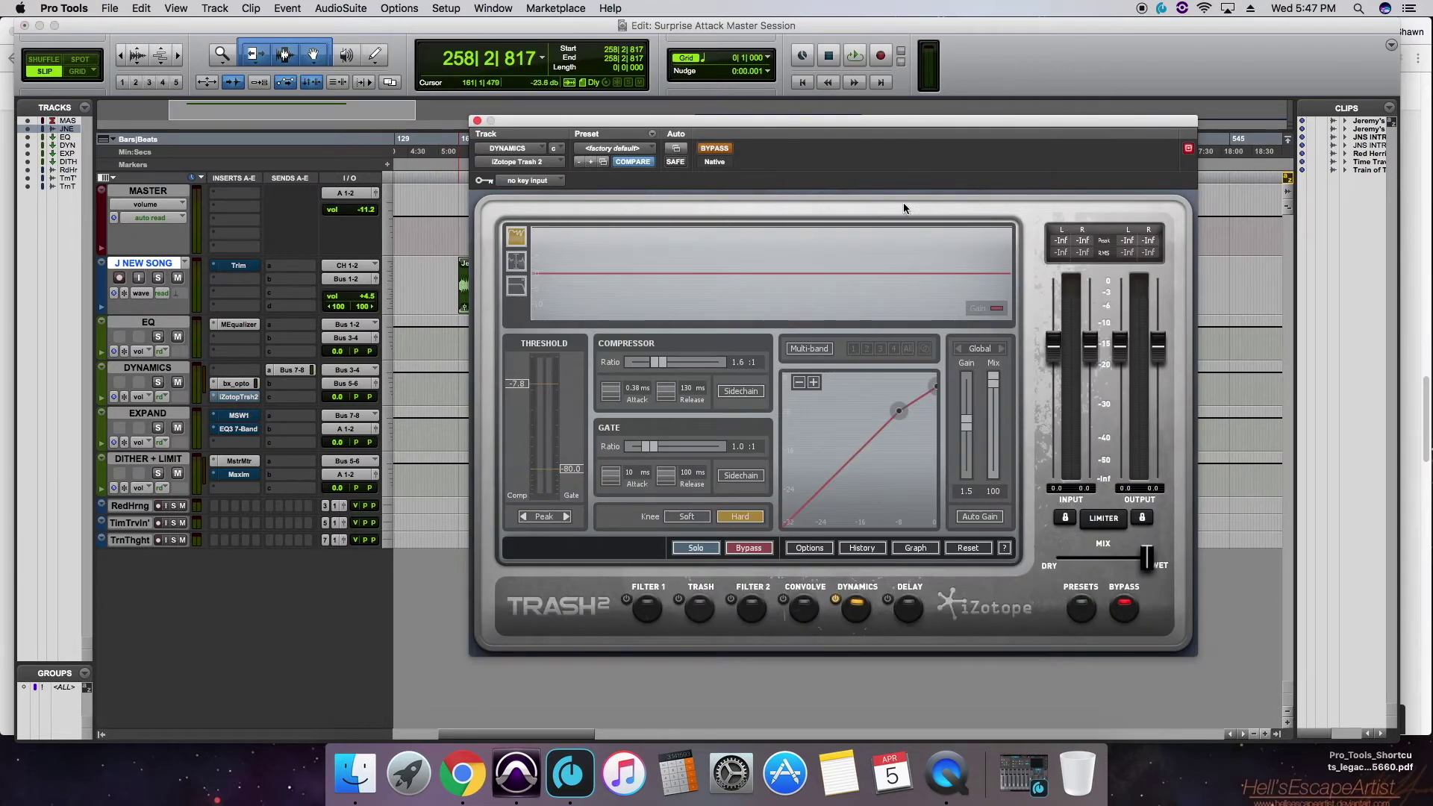
left_click(721, 154)
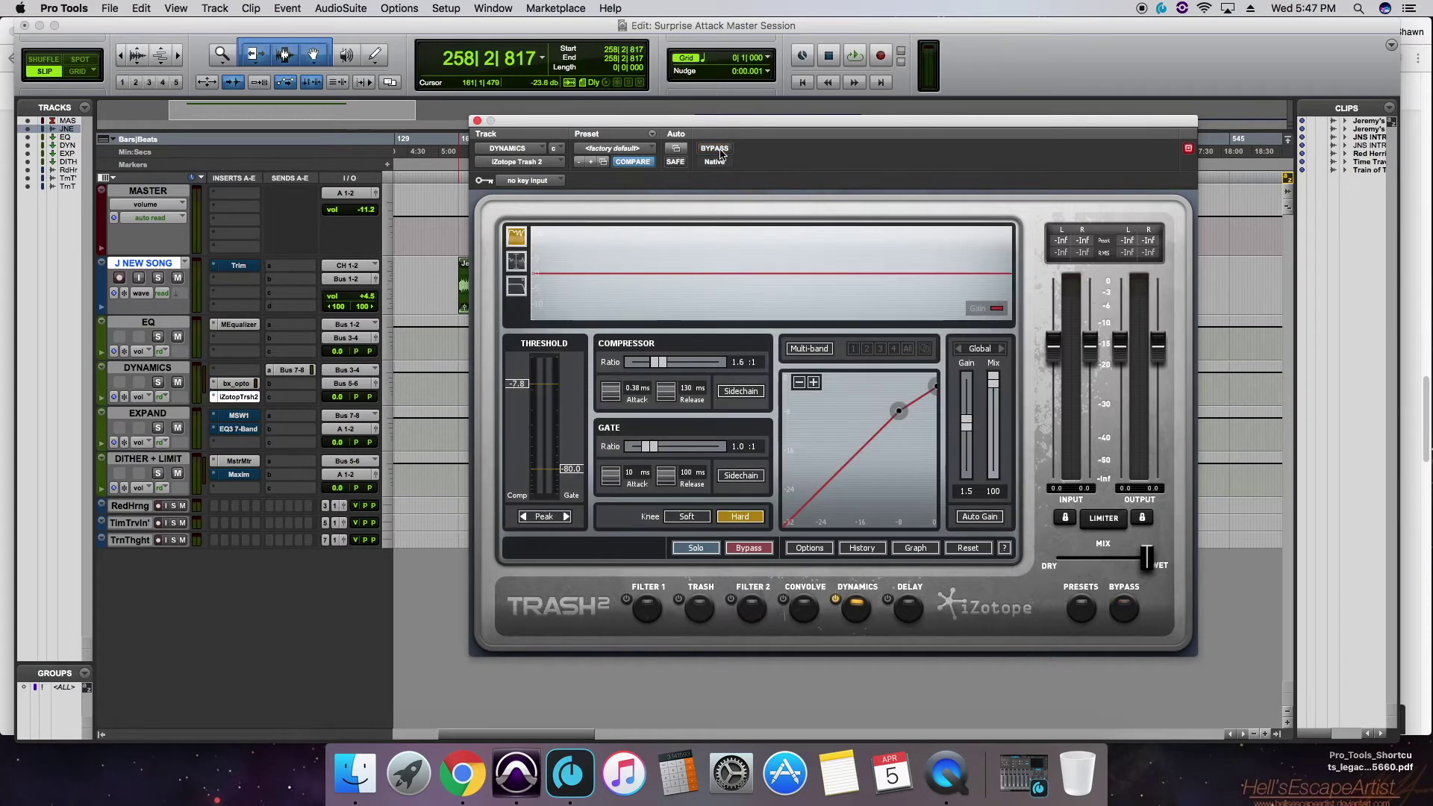
left_click(479, 121)
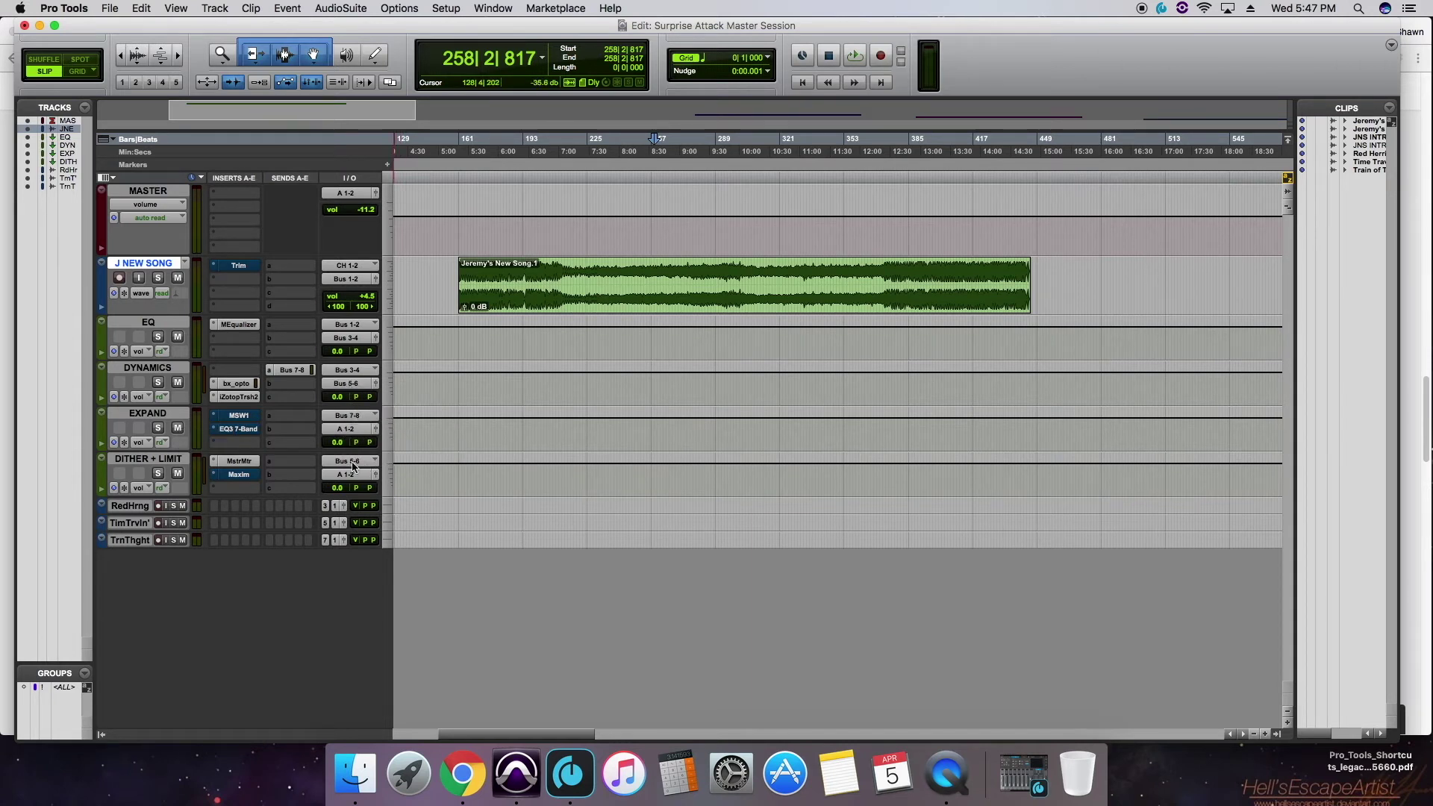
Take the Maxim limiter on DITHER + LIMIT out of bypass
left_click(238, 475)
left_click(715, 148)
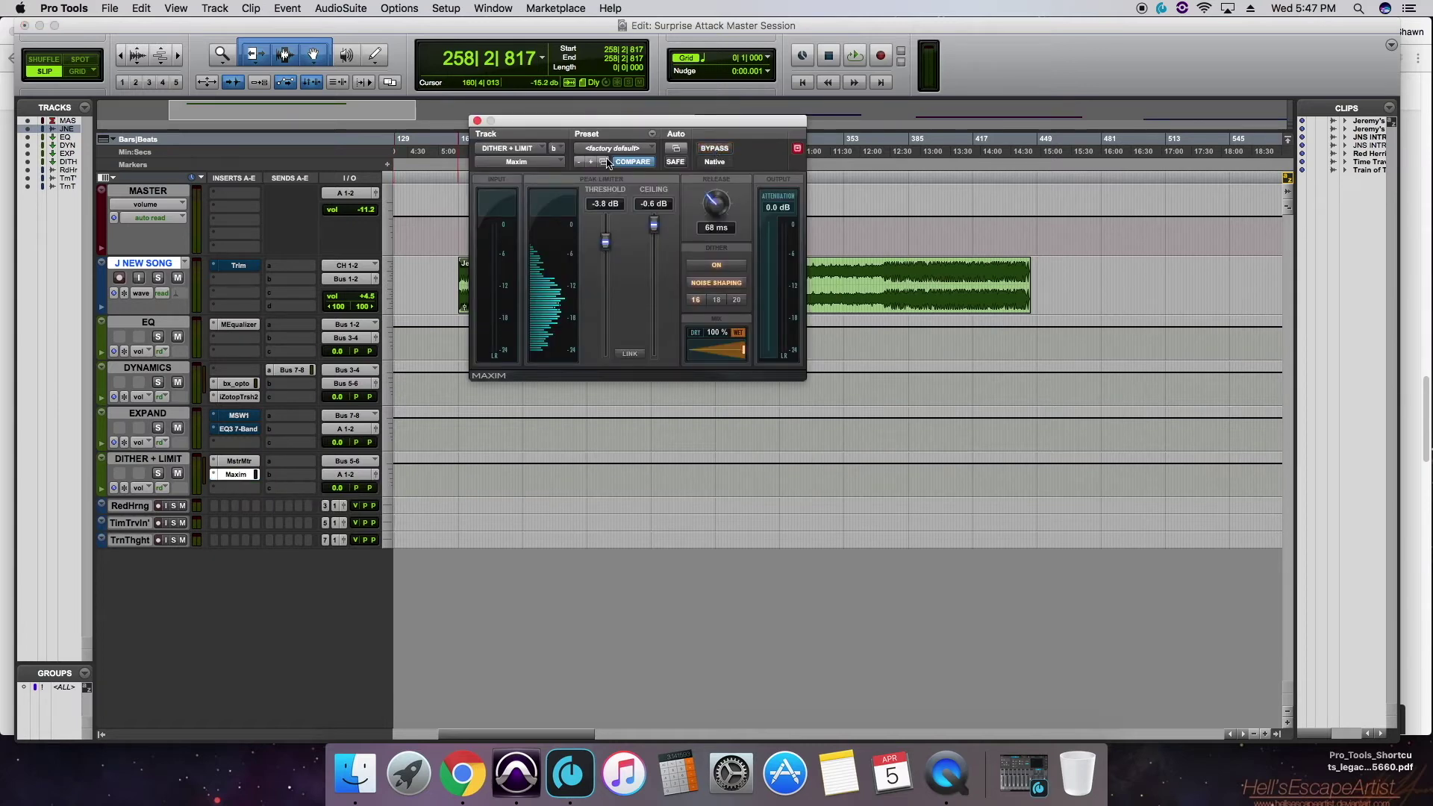
left_click(478, 121)
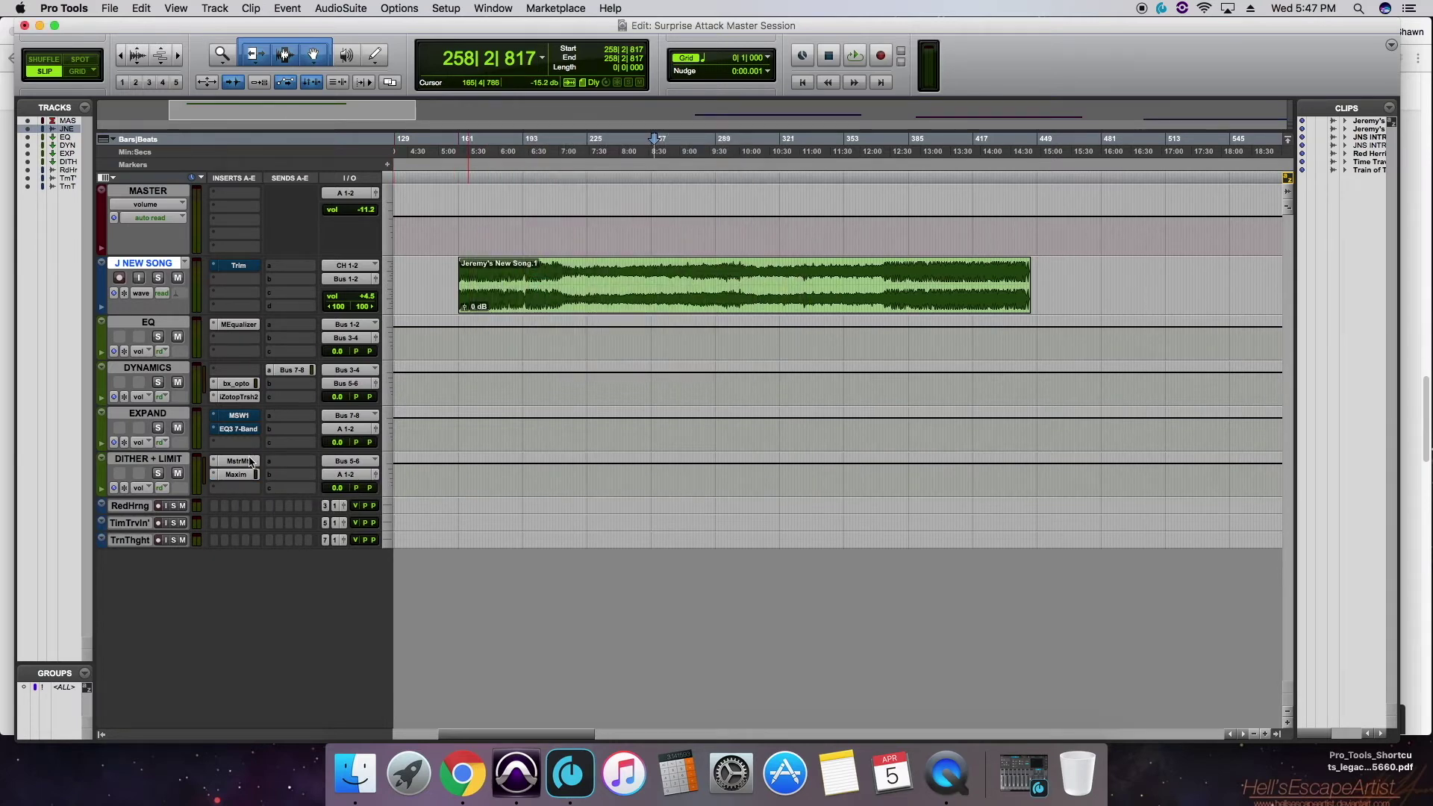
Review the MasterMeter peak readings on DITHER + LIMIT, then select the DYNAMICS track
left_click(239, 462)
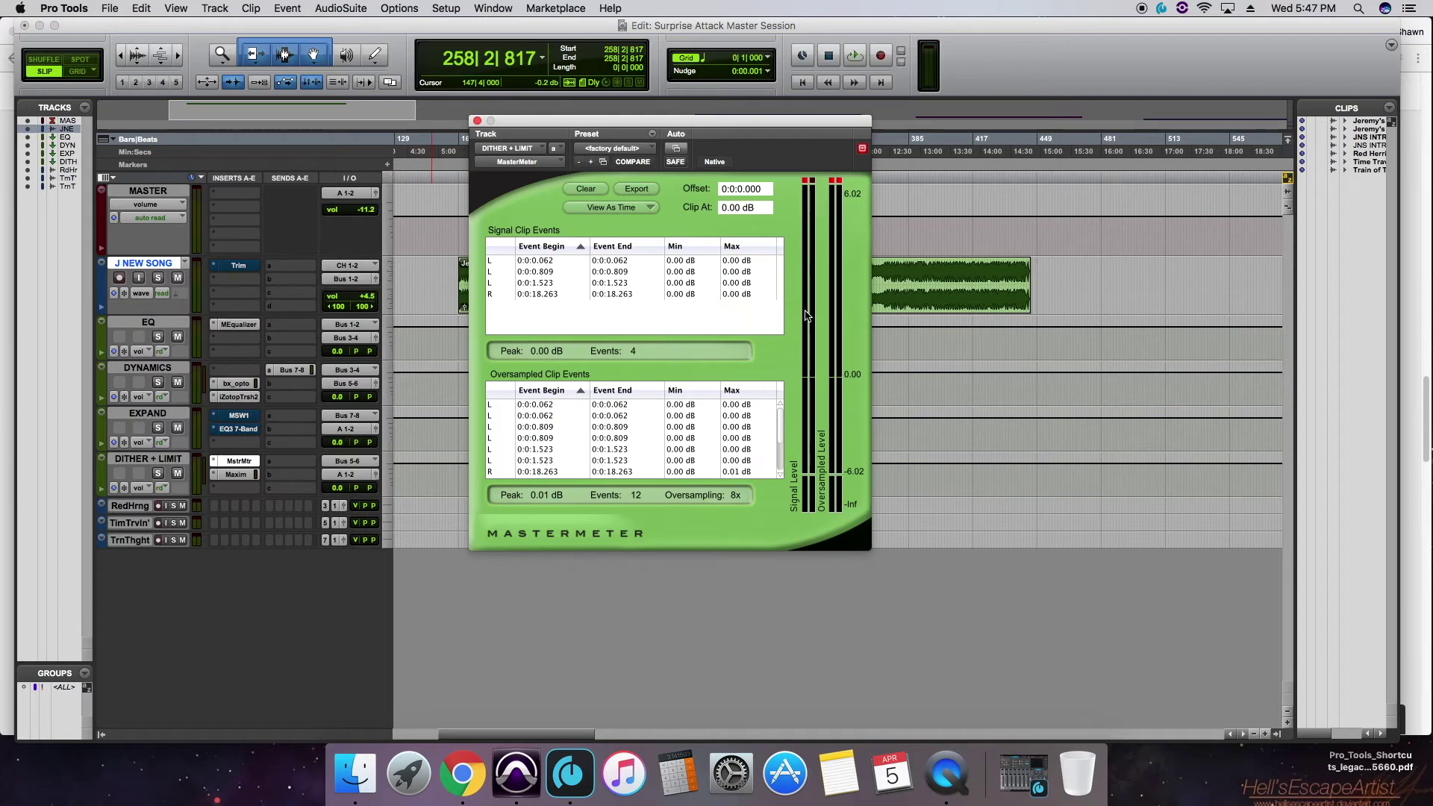
left_click(477, 122)
left_click(159, 370)
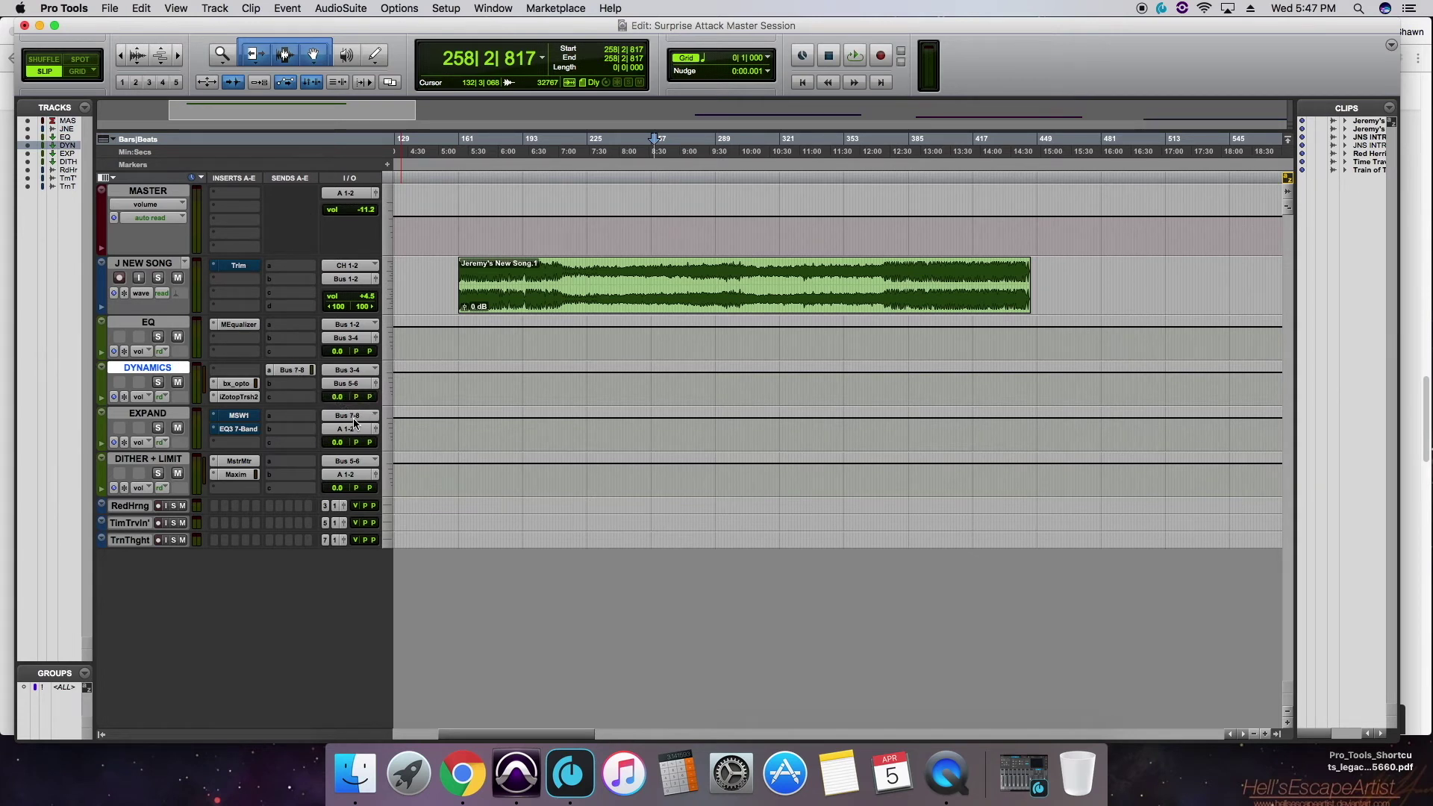
Select the EXPAND track and take its MSW1 widener out of bypass
left_click(151, 415)
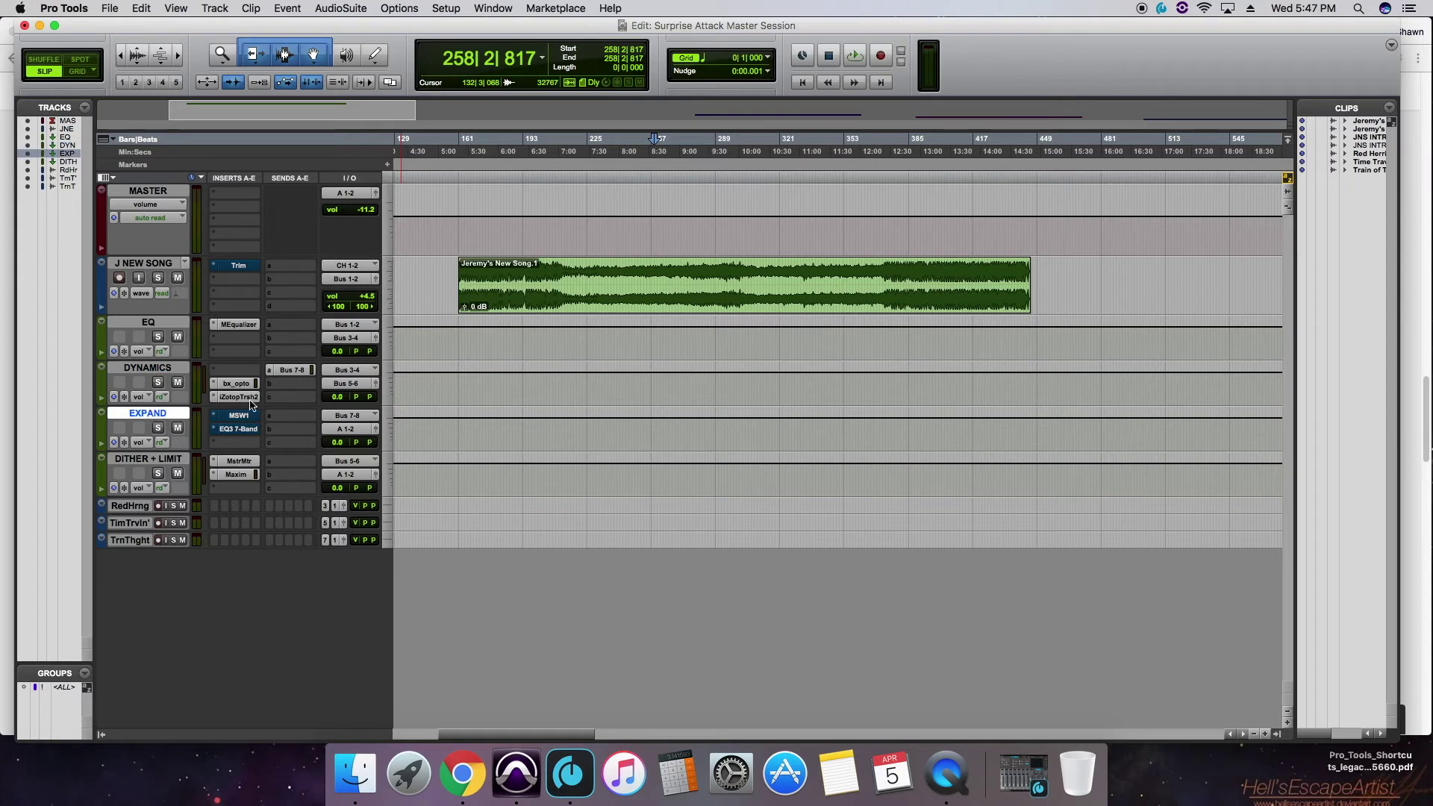
left_click(240, 416)
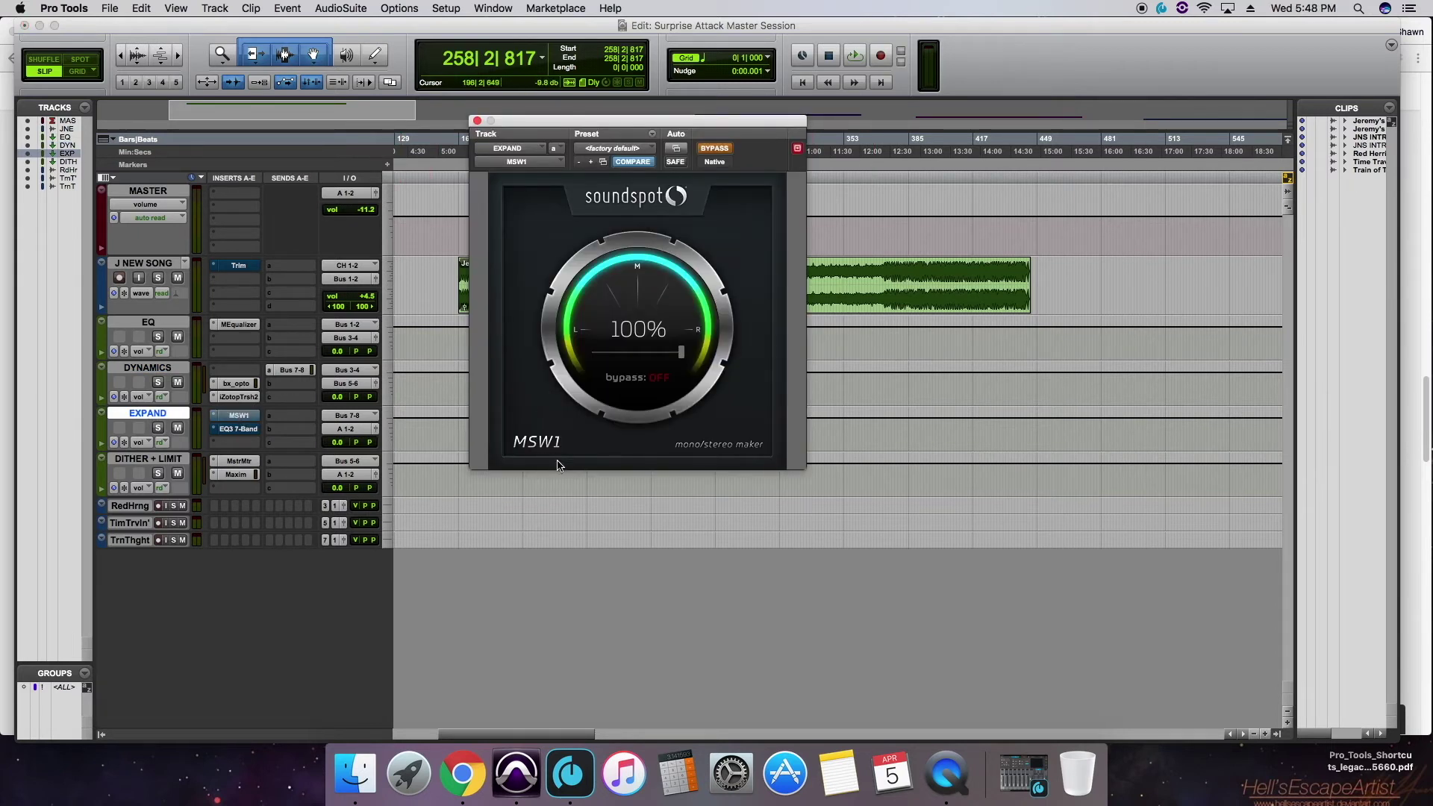
left_click(721, 150)
left_click(478, 122)
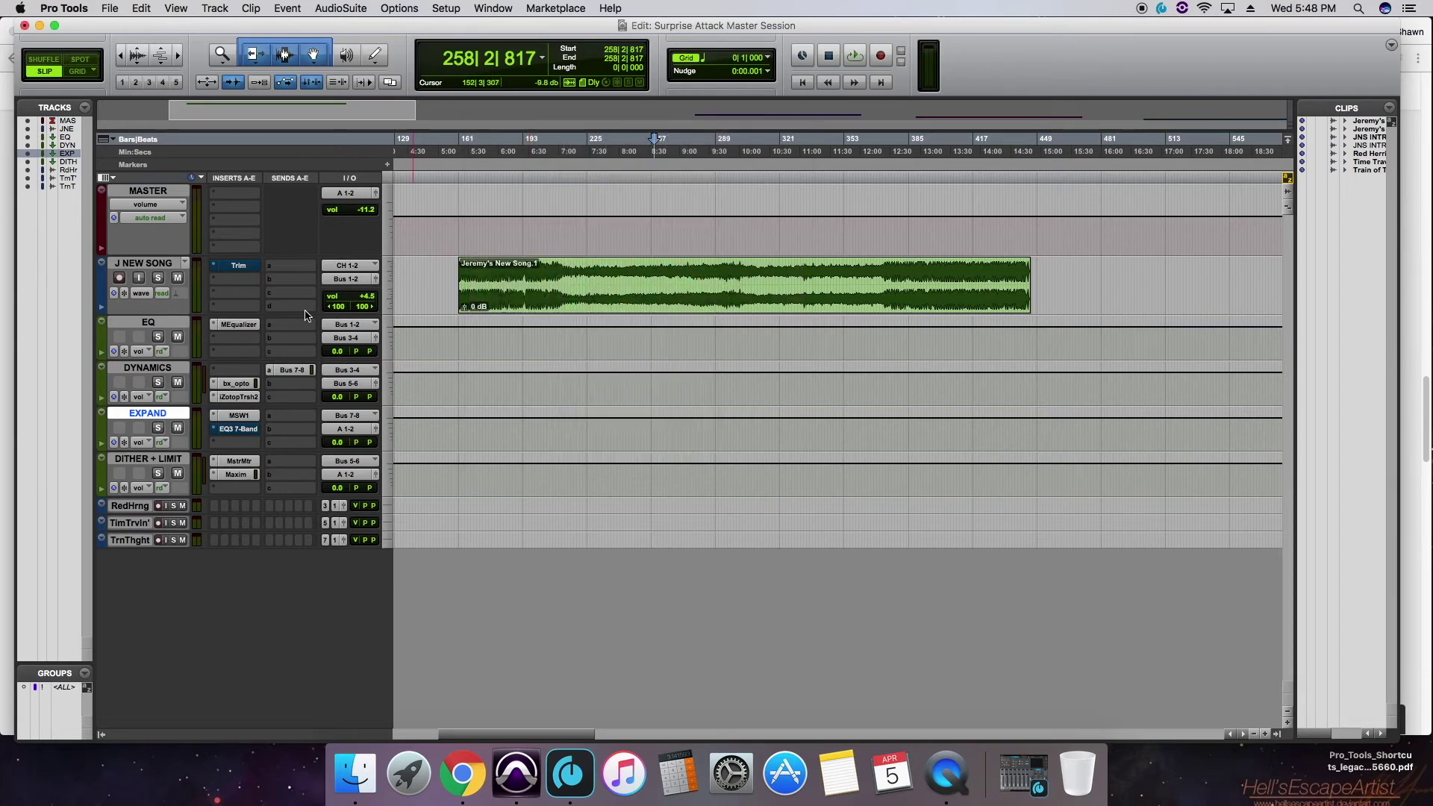
Take the EQ3 7-Band insert on EXPAND out of bypass
left_click(240, 429)
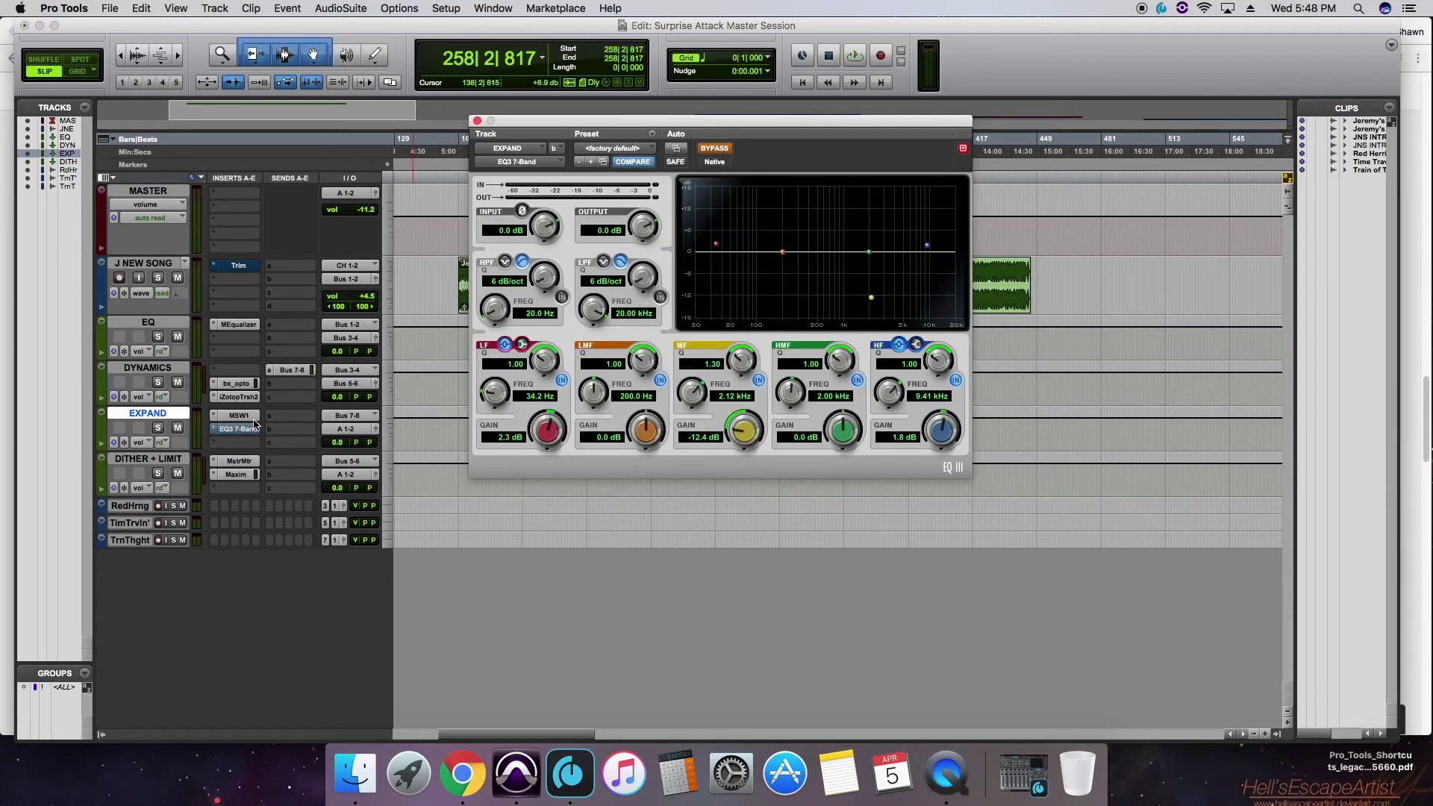
left_click(721, 149)
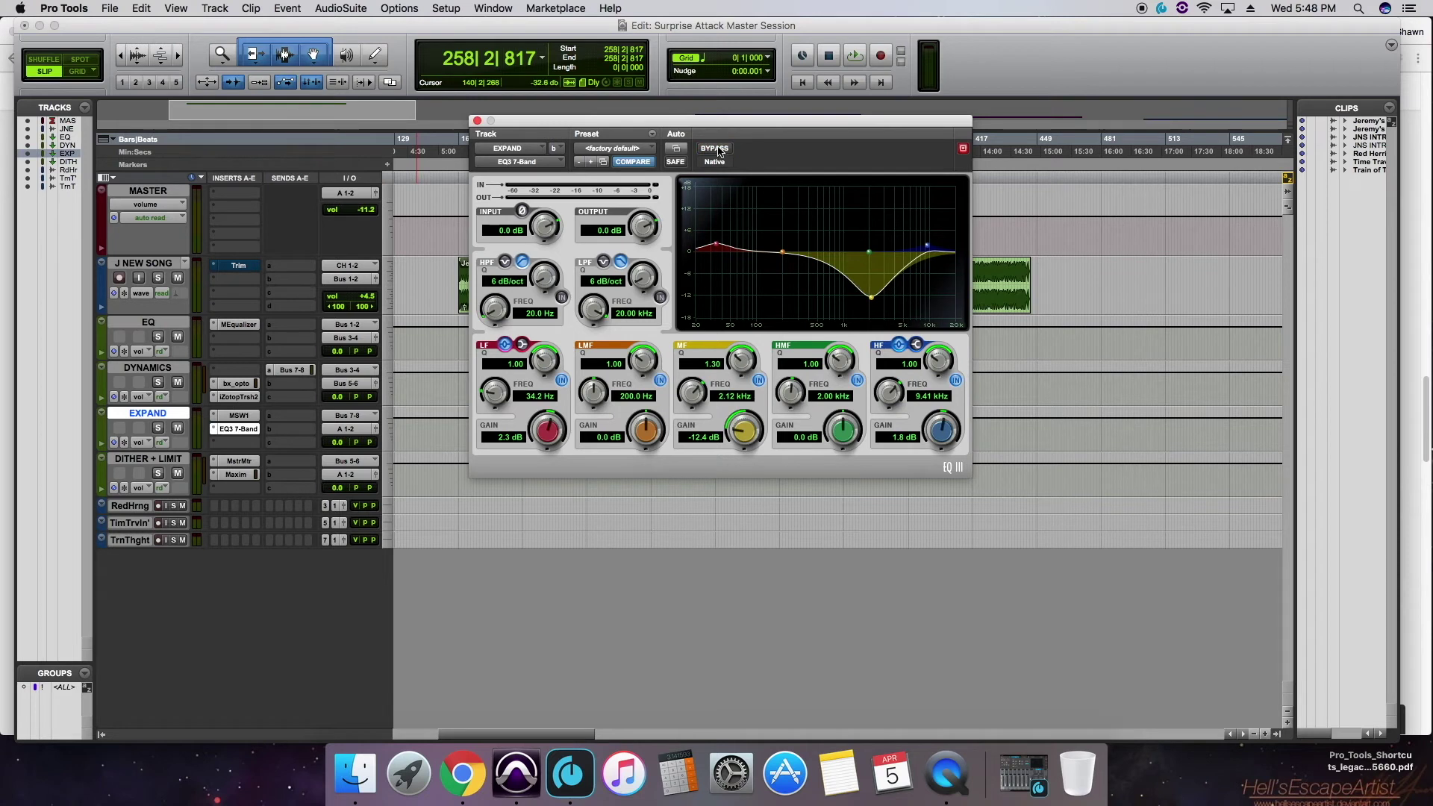
left_click(478, 122)
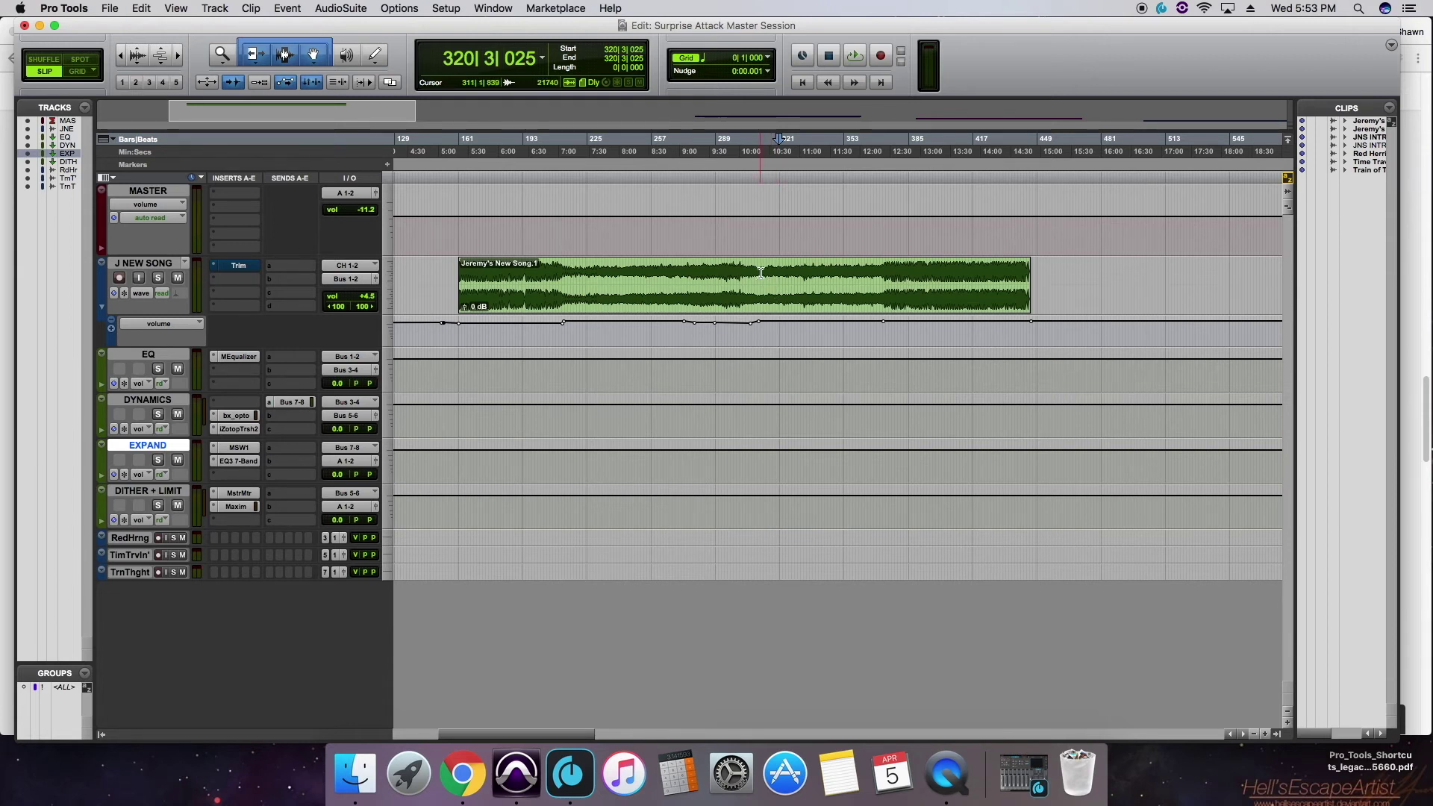
key("space")
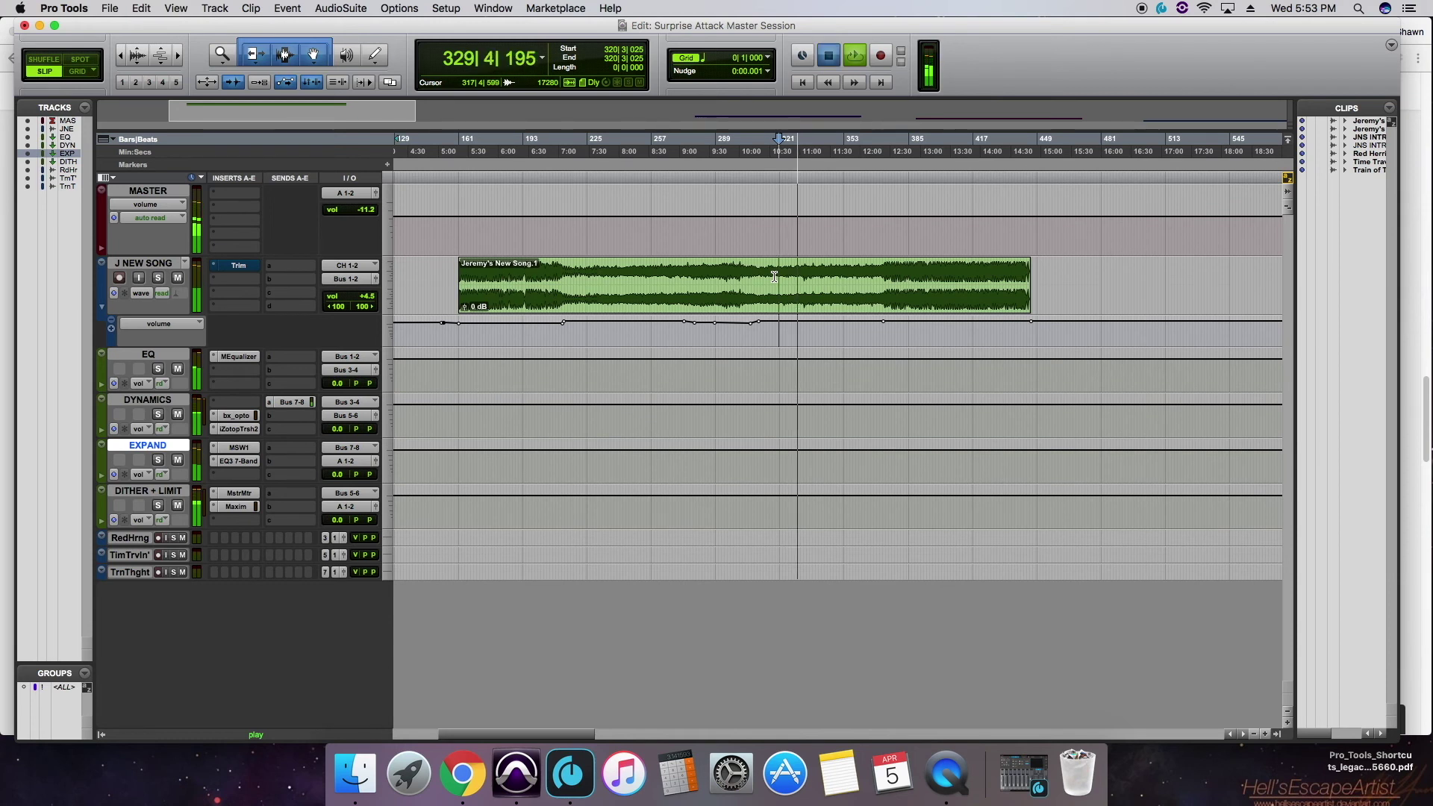
key("space")
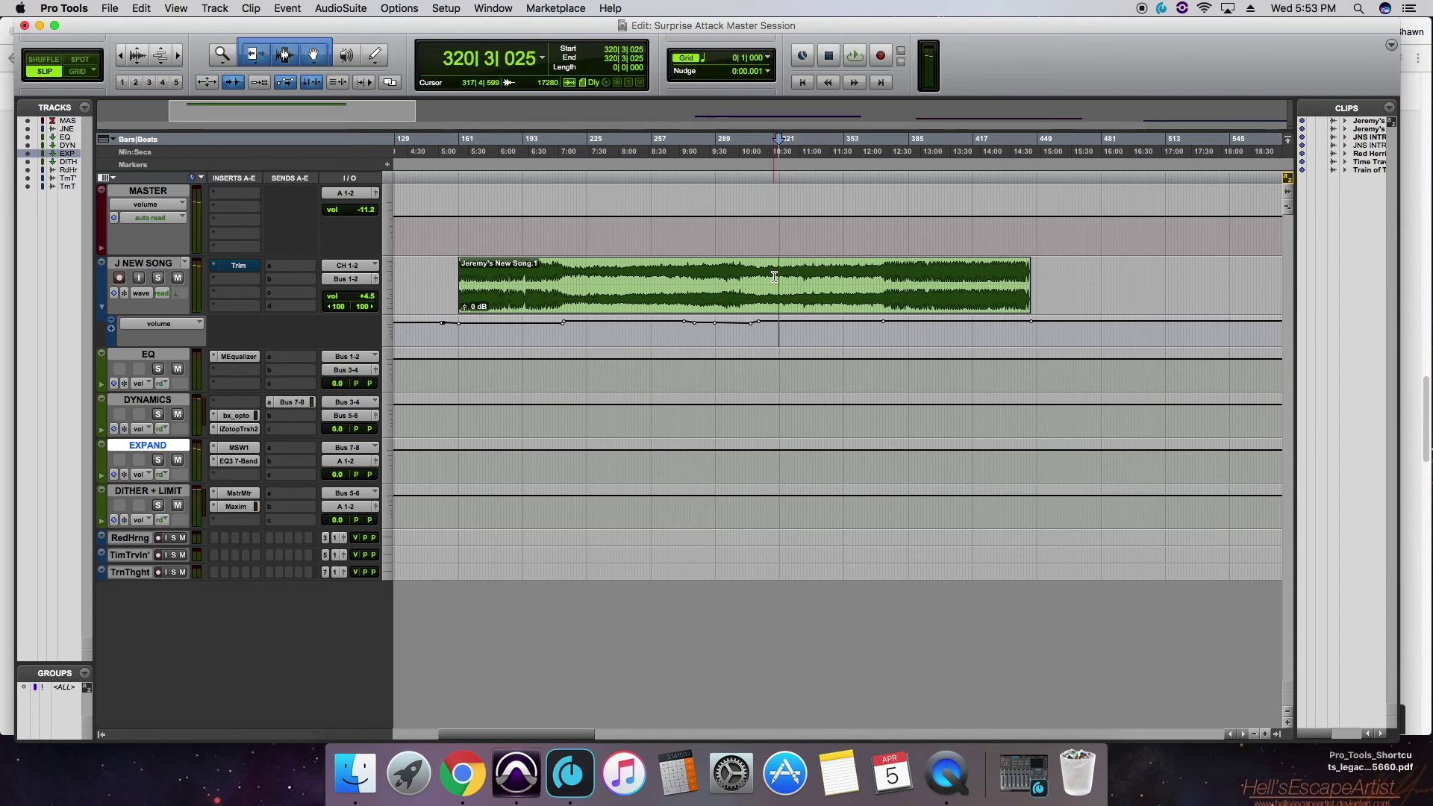